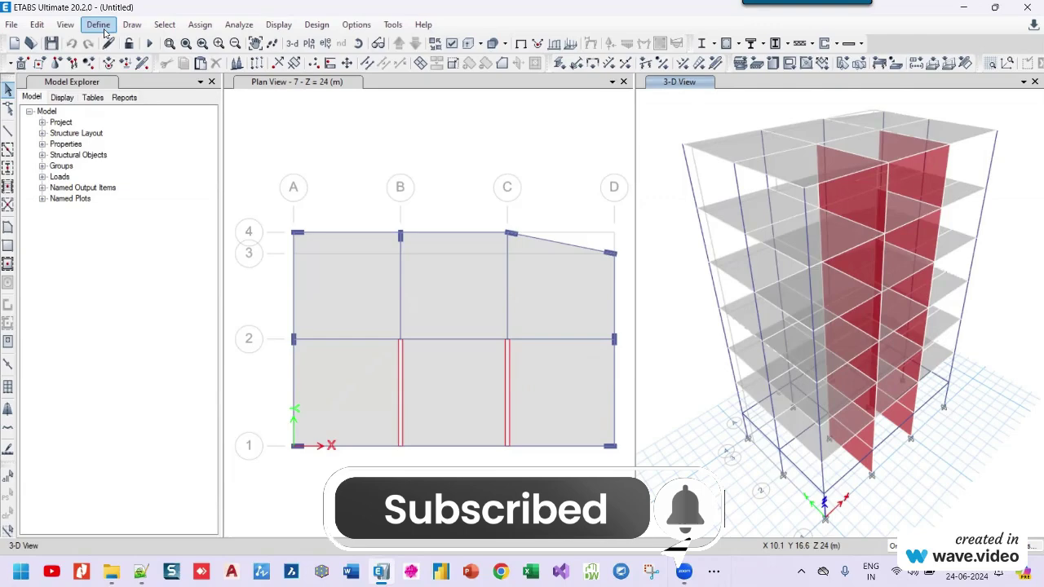
# Review the M30 concrete material properties without changes
pyautogui.click(104, 31)
pyautogui.click(114, 44)
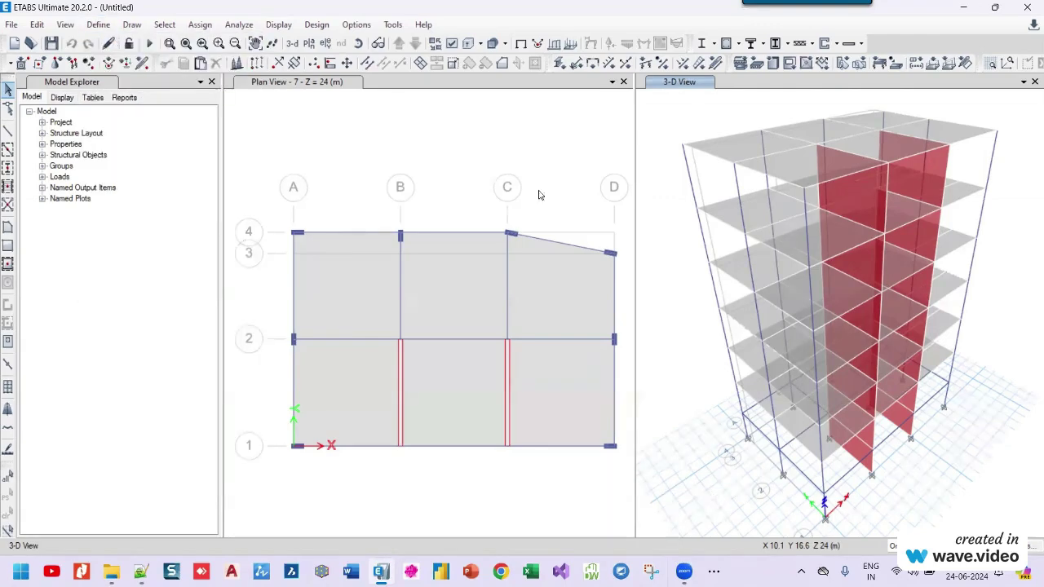
pyautogui.click(395, 225)
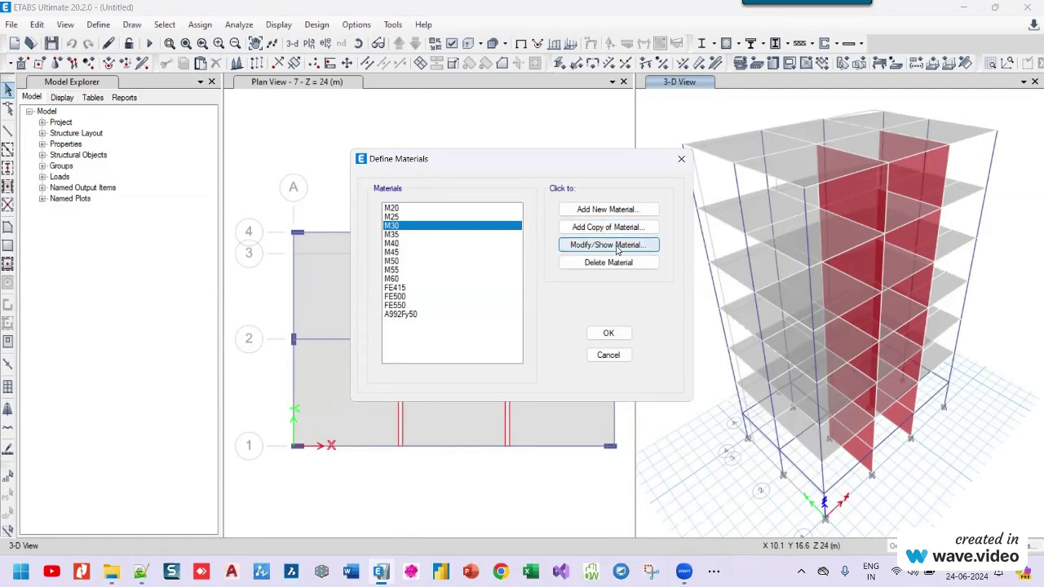
pyautogui.click(609, 247)
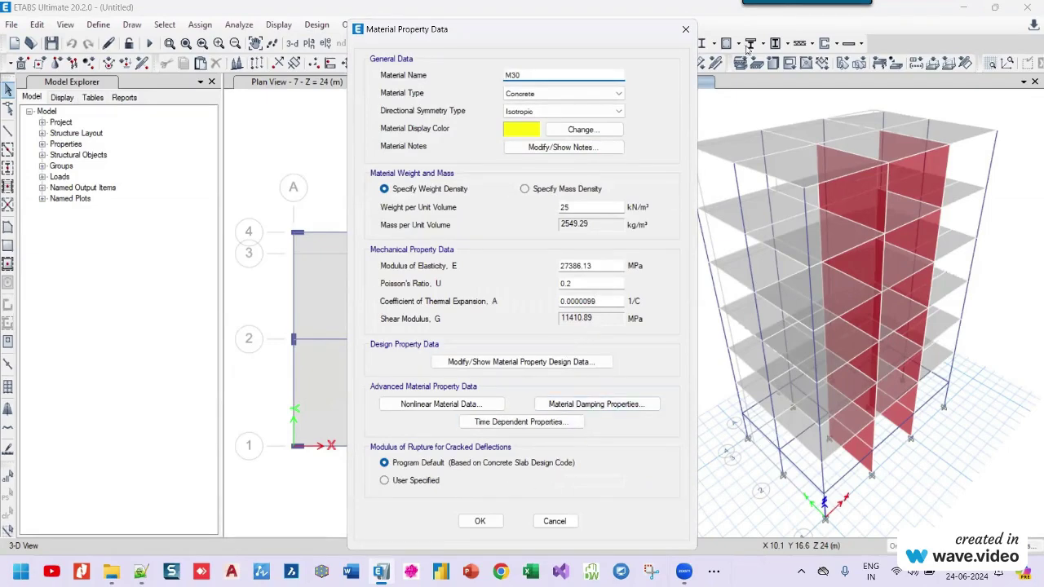
pyautogui.click(685, 29)
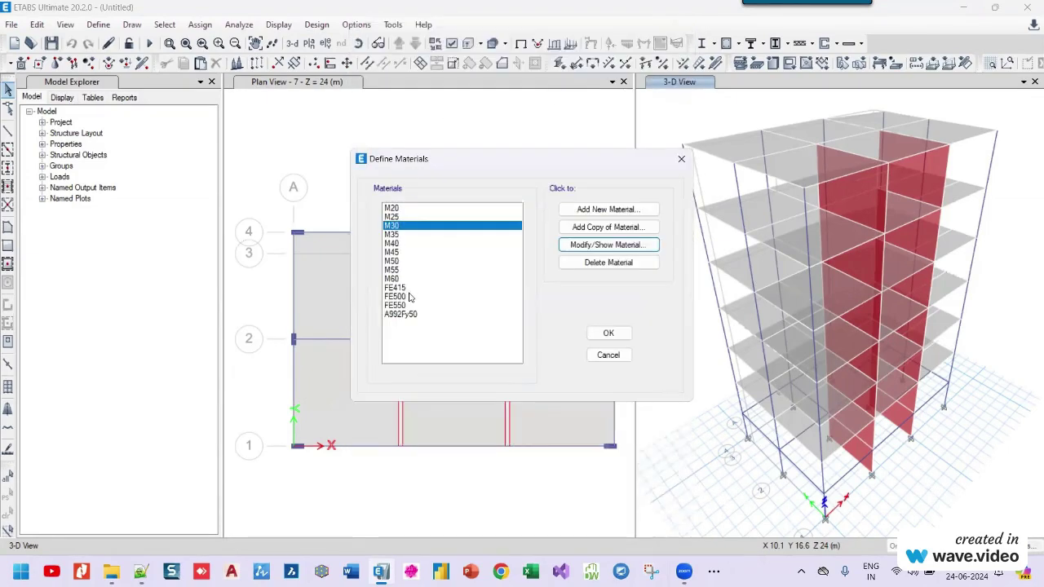
pyautogui.click(610, 356)
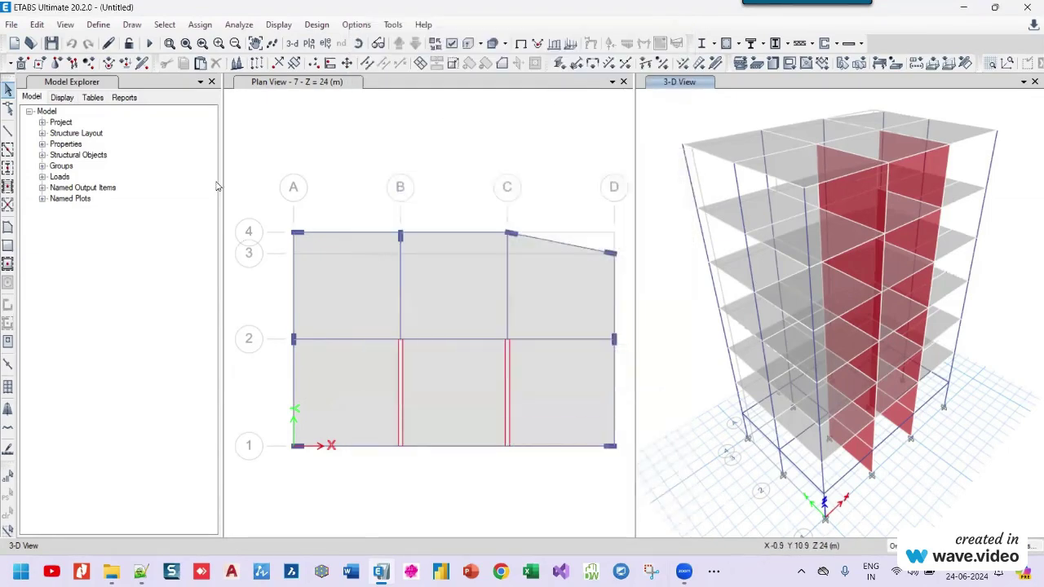
# Inspect frame section B23x50-20 and its stiffness modifiers, leaving them unchanged
pyautogui.click(97, 26)
pyautogui.moveTo(141, 64)
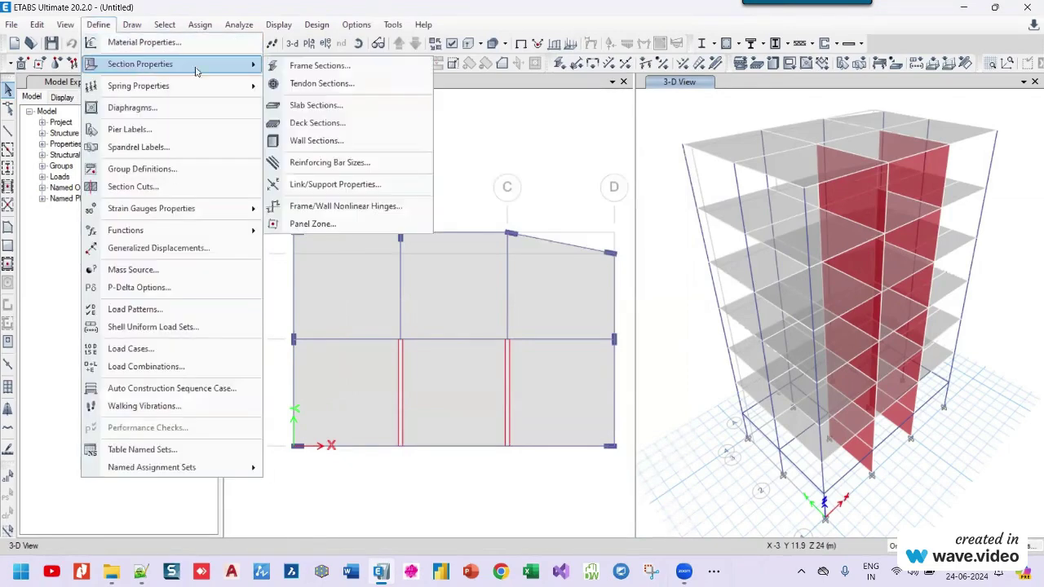
pyautogui.click(325, 67)
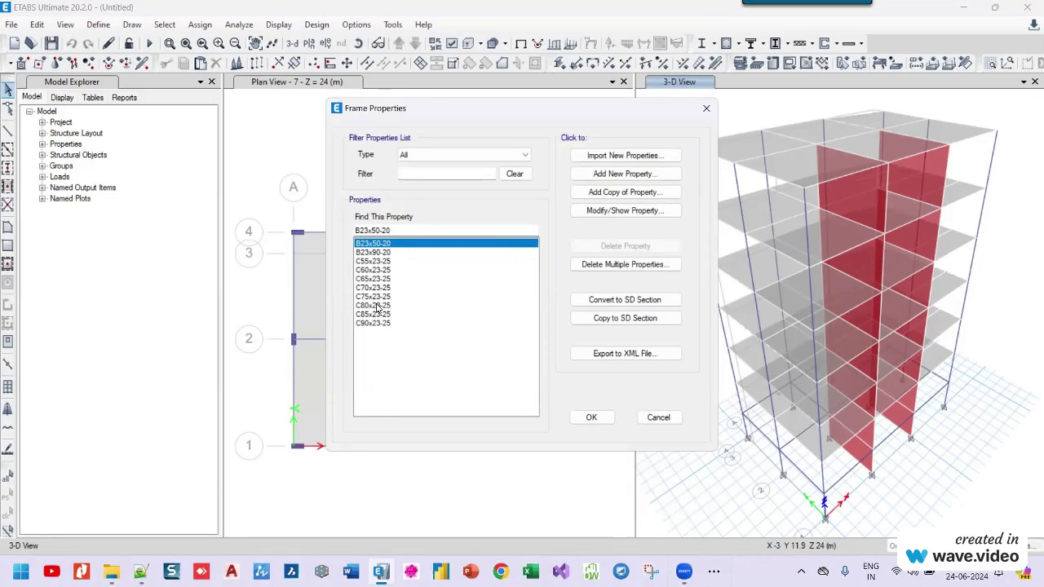
pyautogui.click(627, 212)
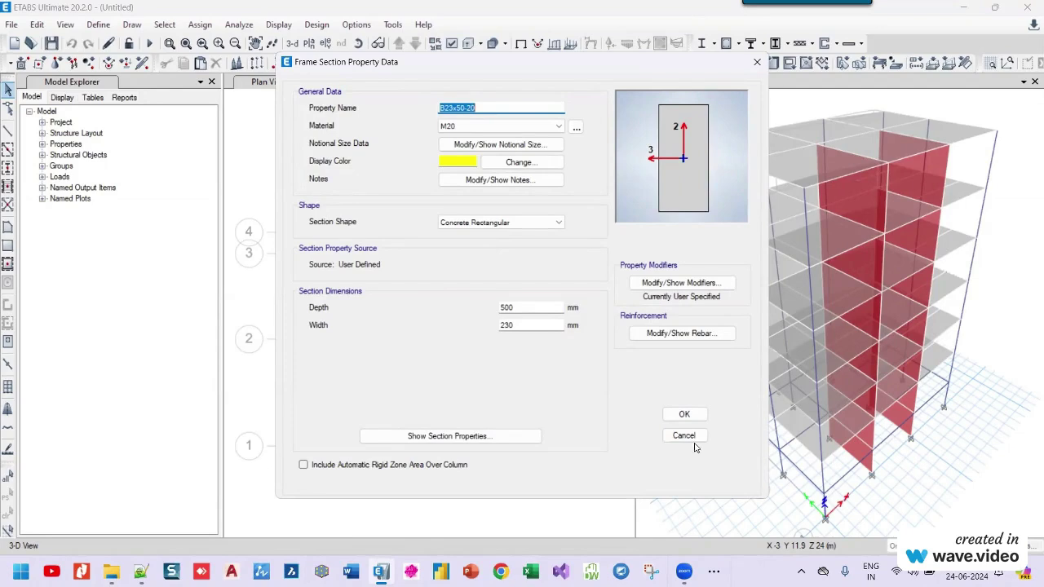
pyautogui.click(677, 286)
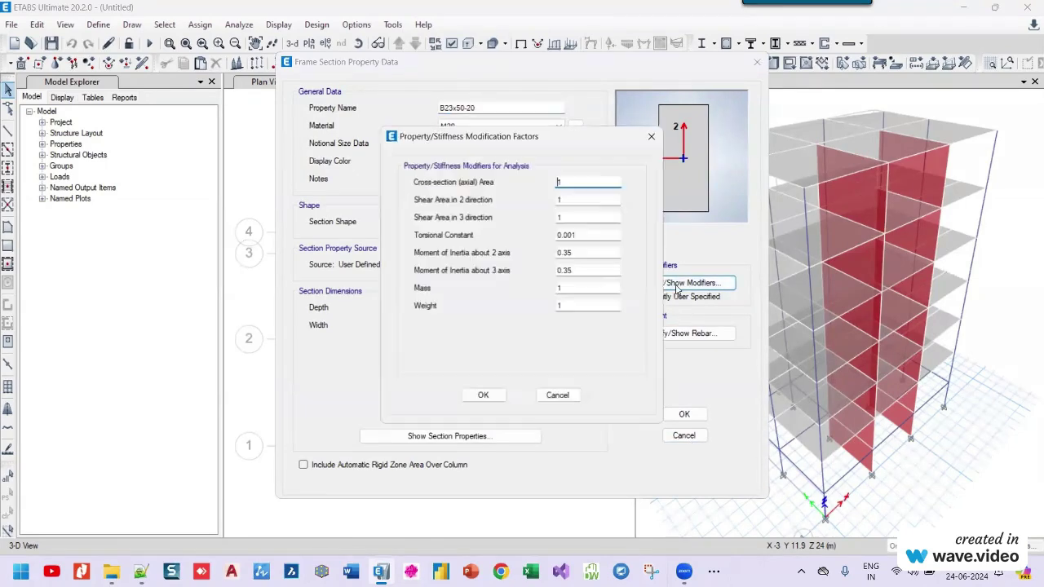
pyautogui.click(483, 396)
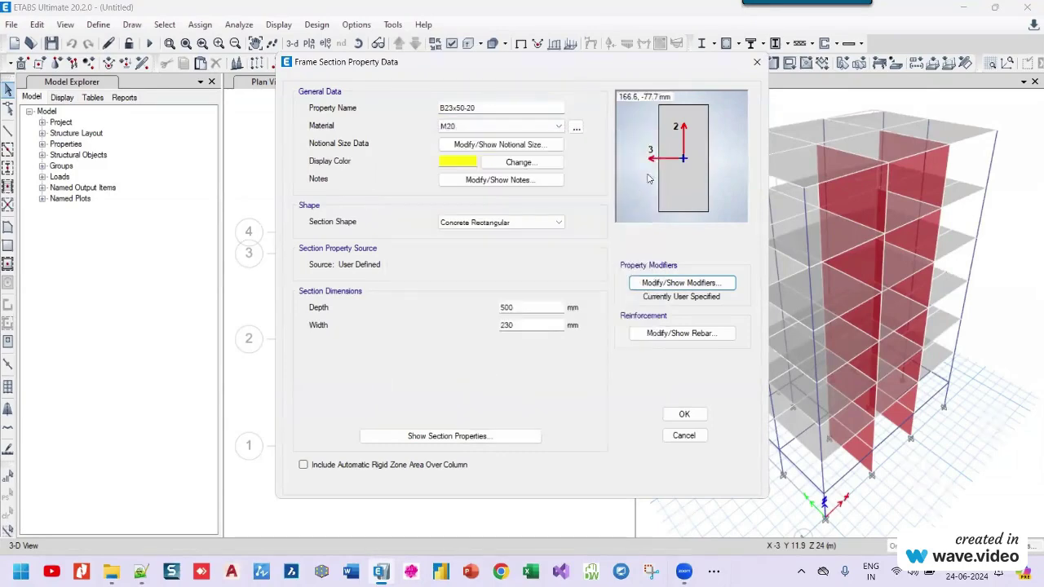
pyautogui.click(756, 64)
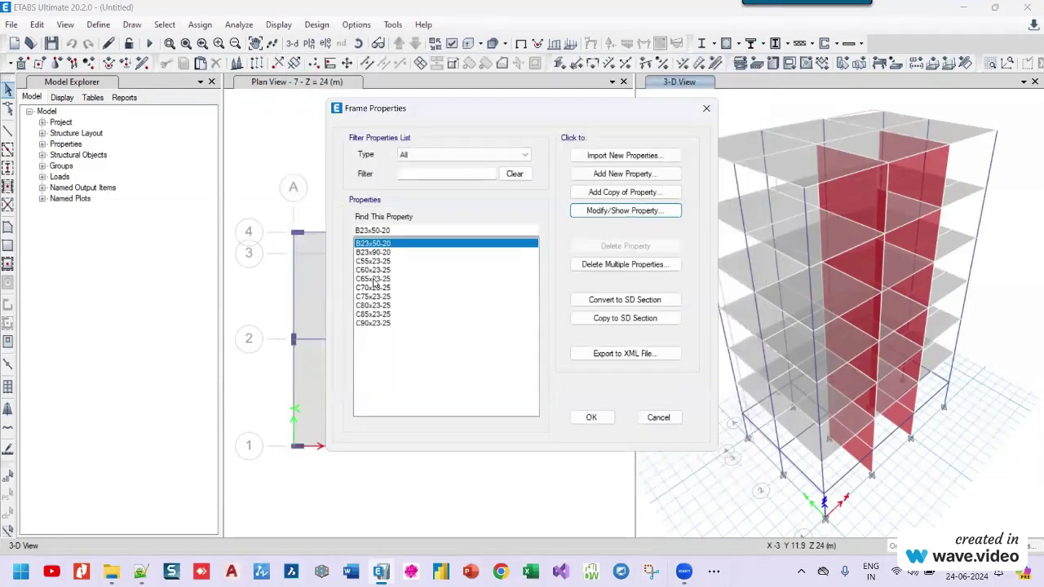
pyautogui.click(374, 280)
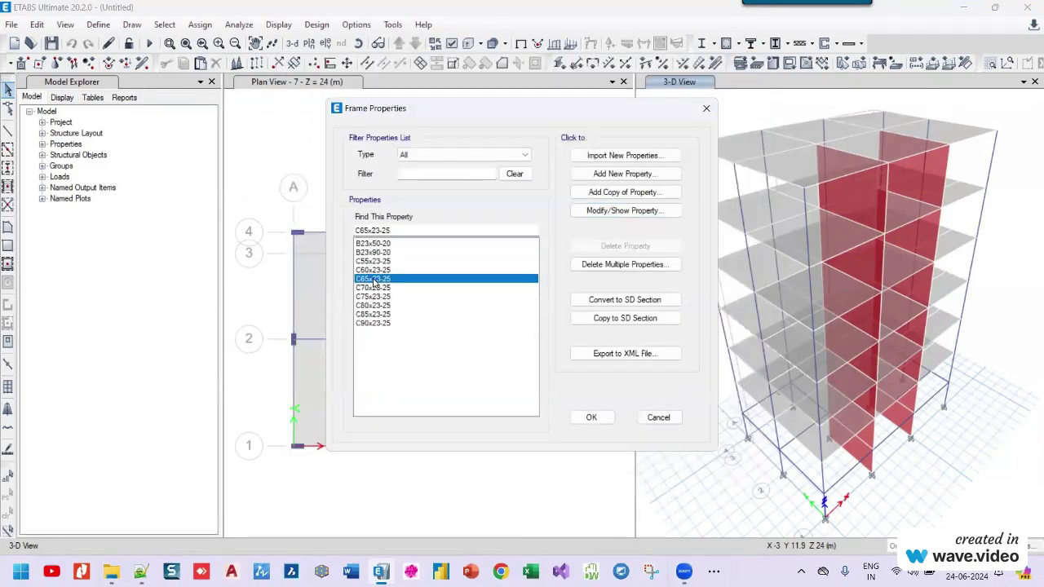
pyautogui.click(594, 419)
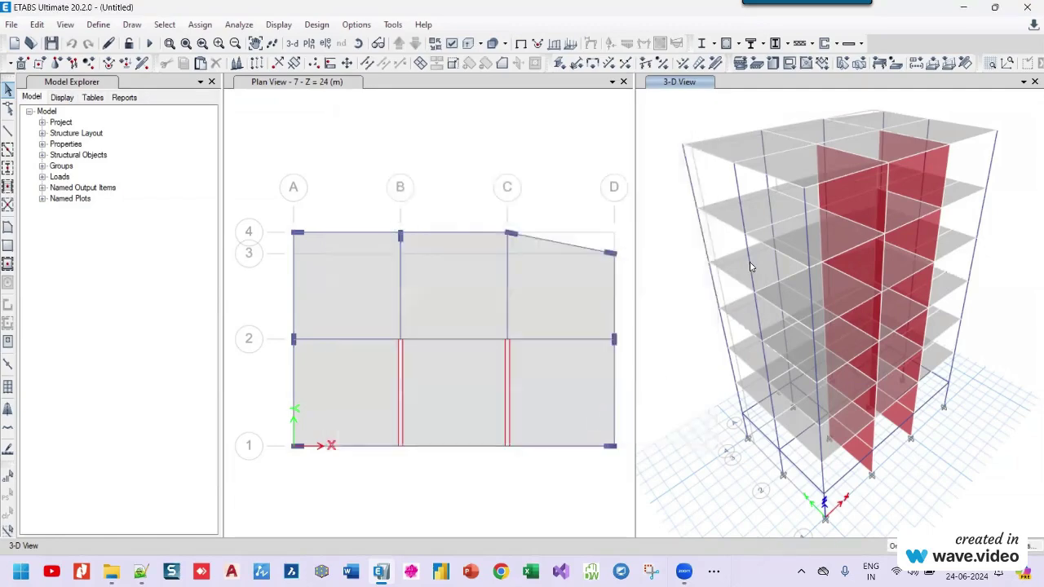
# Look over the defined diaphragms and wall pier labels without changes
pyautogui.click(97, 27)
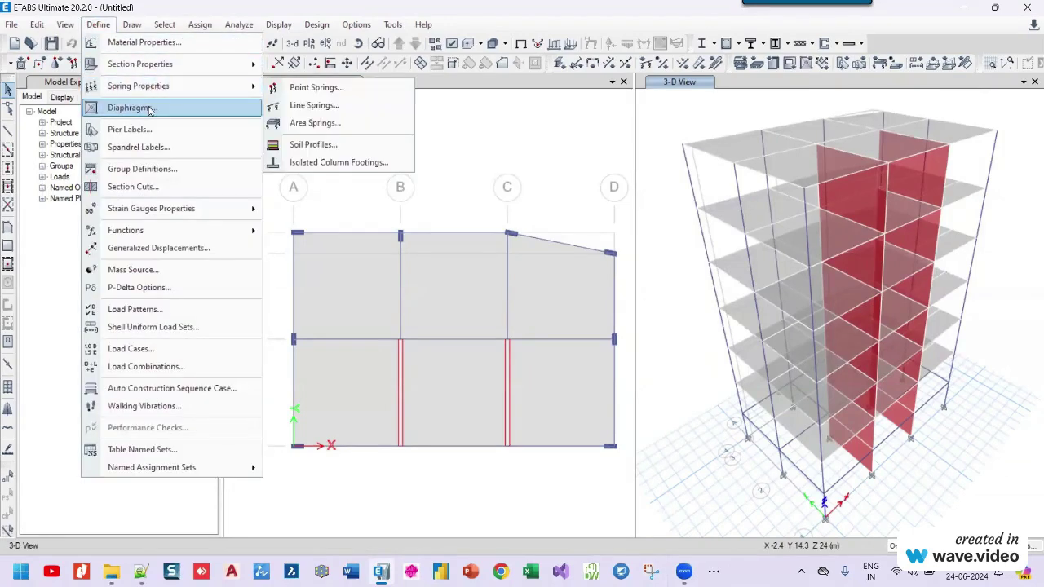
pyautogui.click(150, 111)
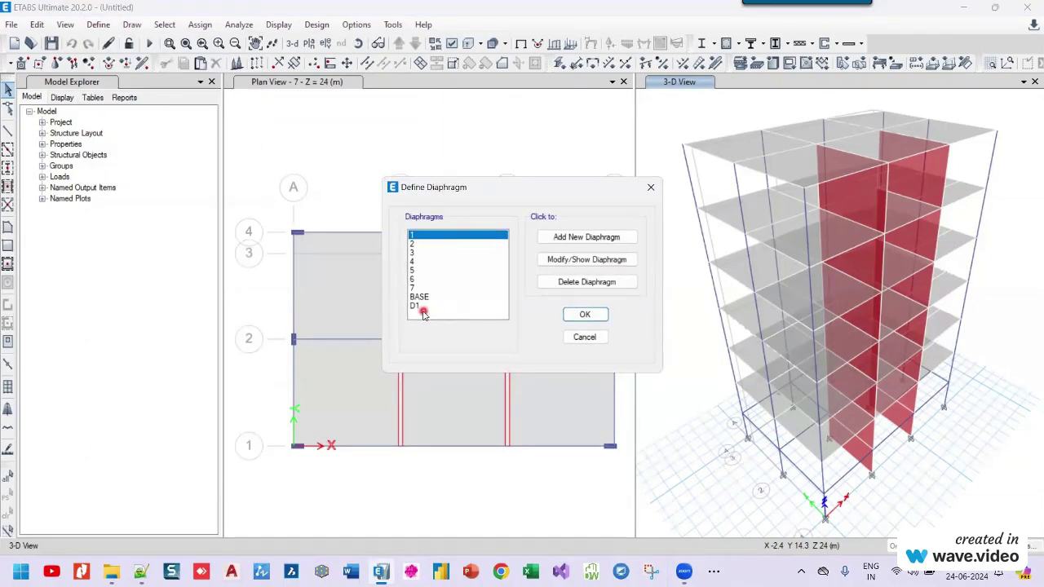
pyautogui.click(585, 314)
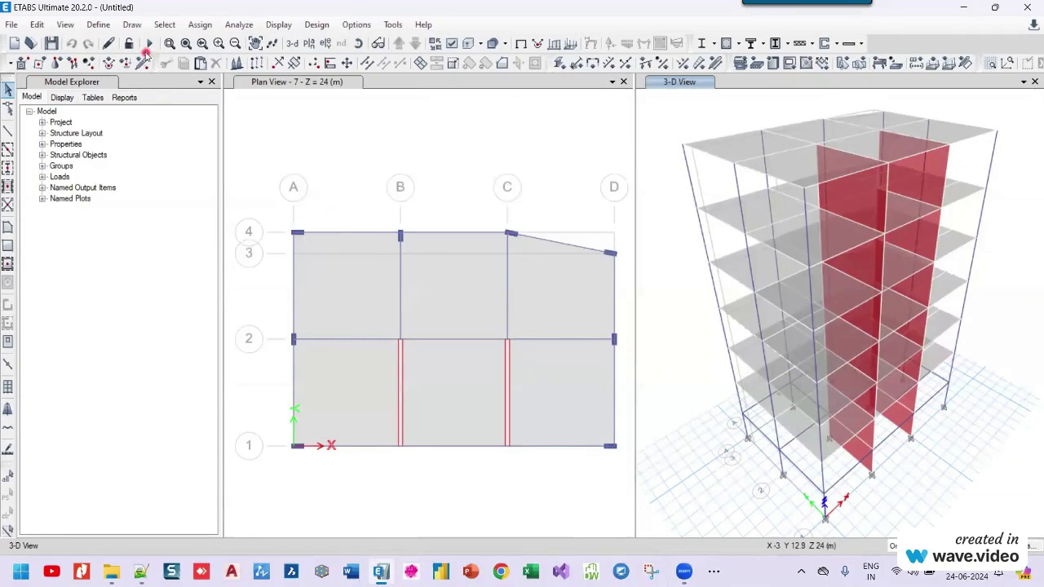
pyautogui.click(98, 23)
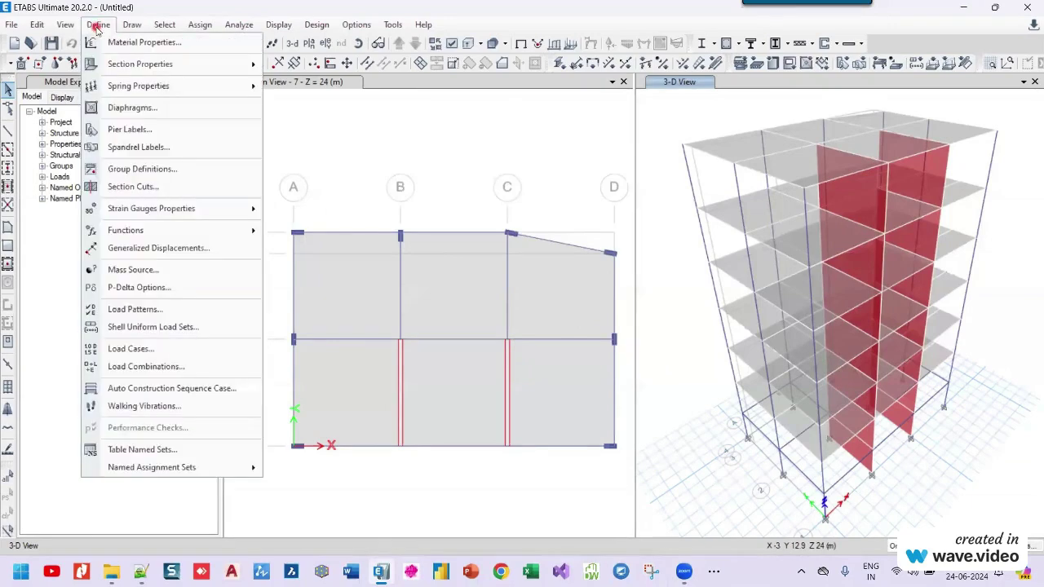
pyautogui.click(150, 133)
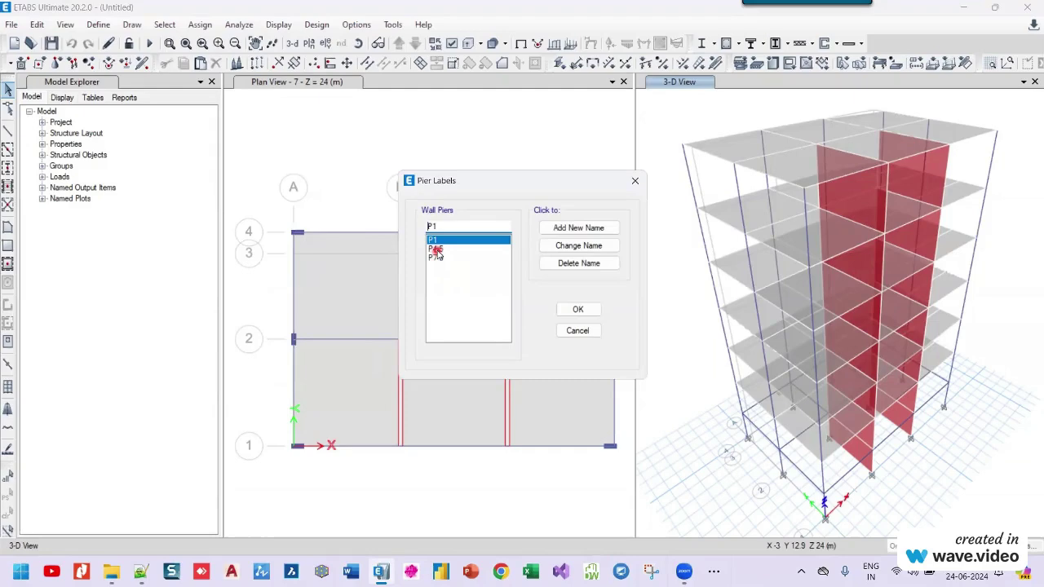
pyautogui.click(568, 314)
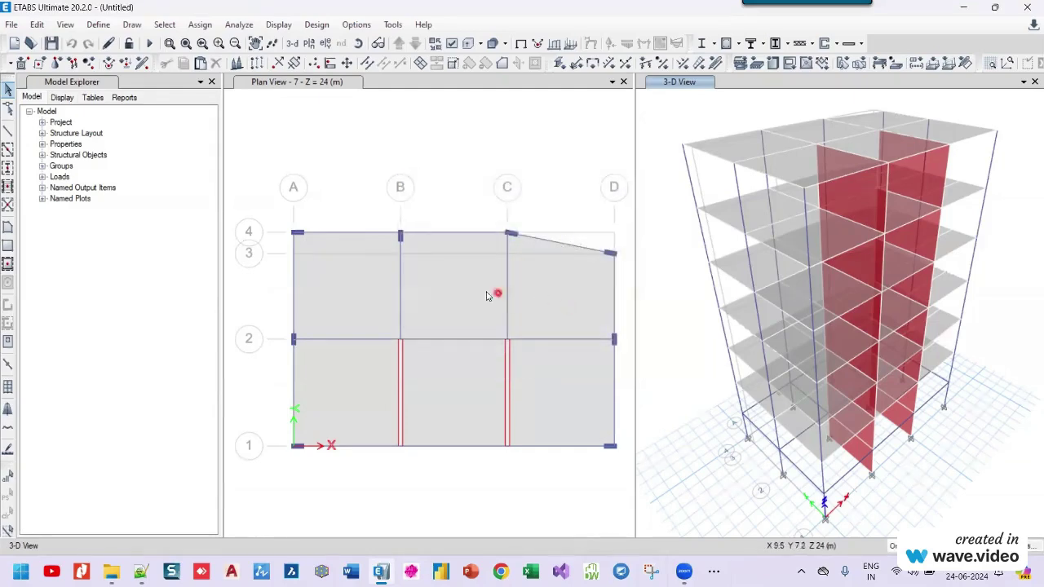
# Review the IS1893-2016 response spectrum function parameters without changes
pyautogui.click(98, 25)
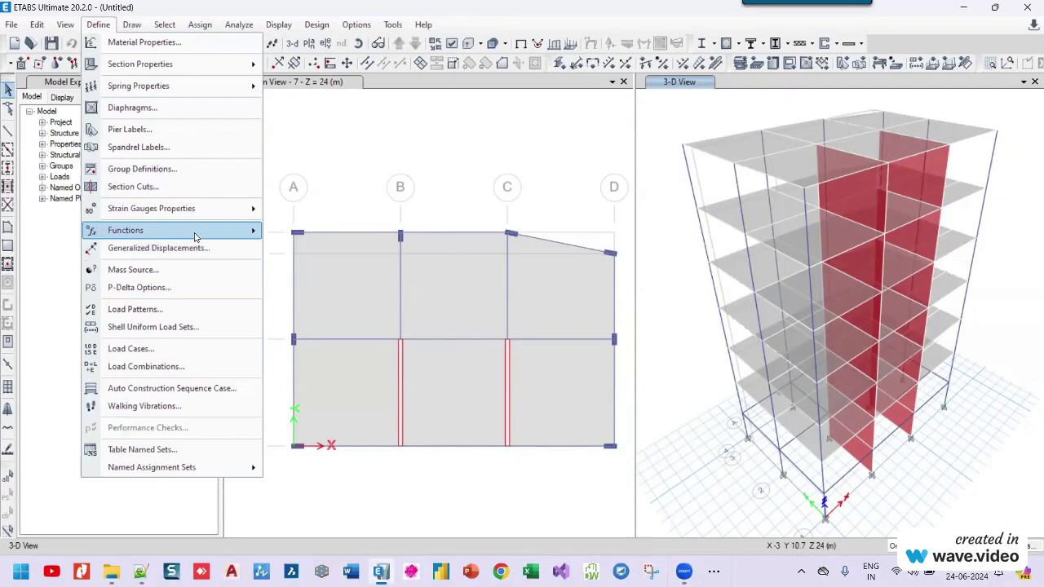
pyautogui.moveTo(126, 231)
pyautogui.click(328, 235)
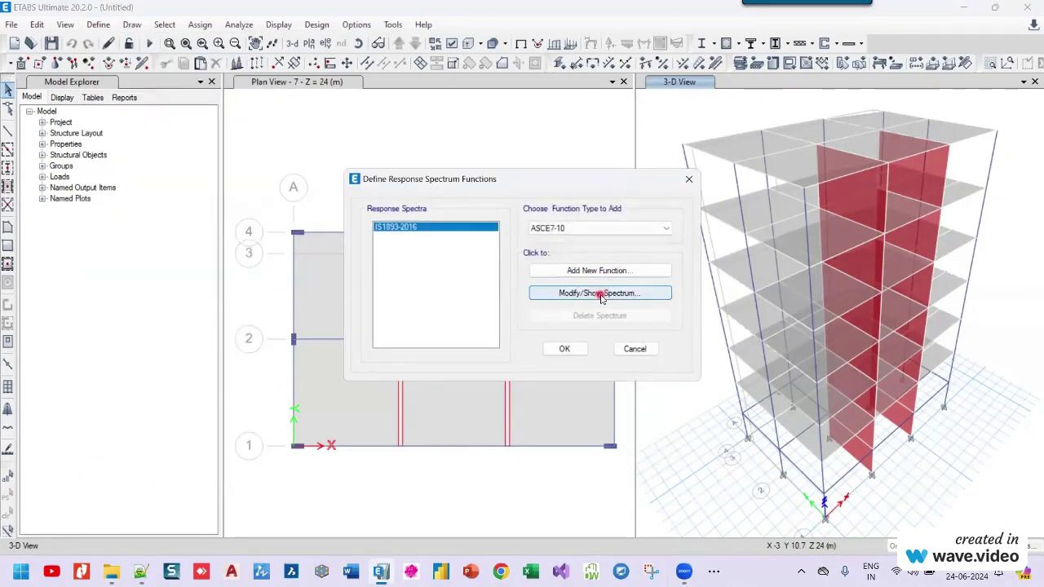
pyautogui.click(599, 294)
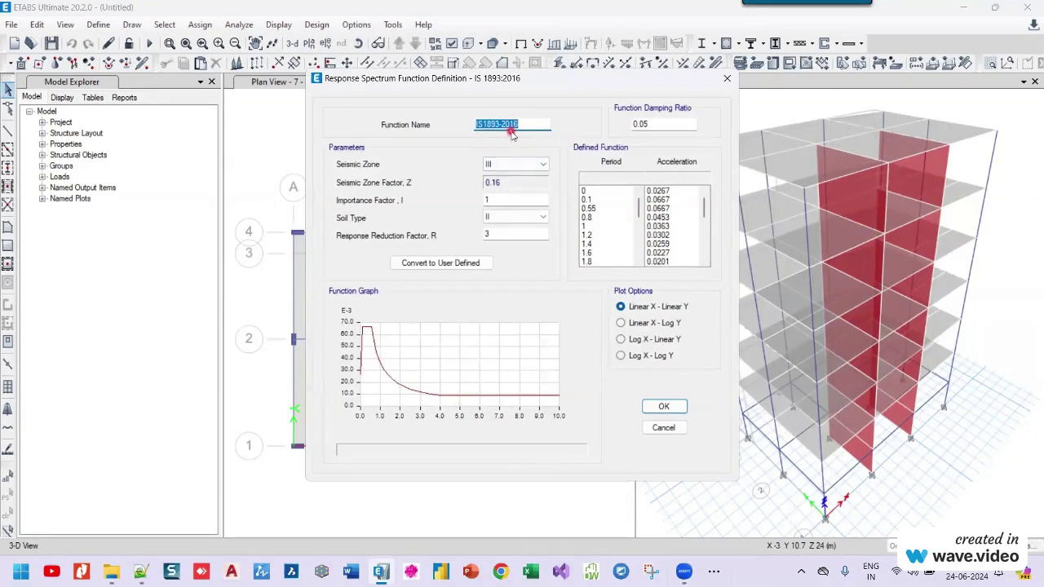
pyautogui.click(728, 79)
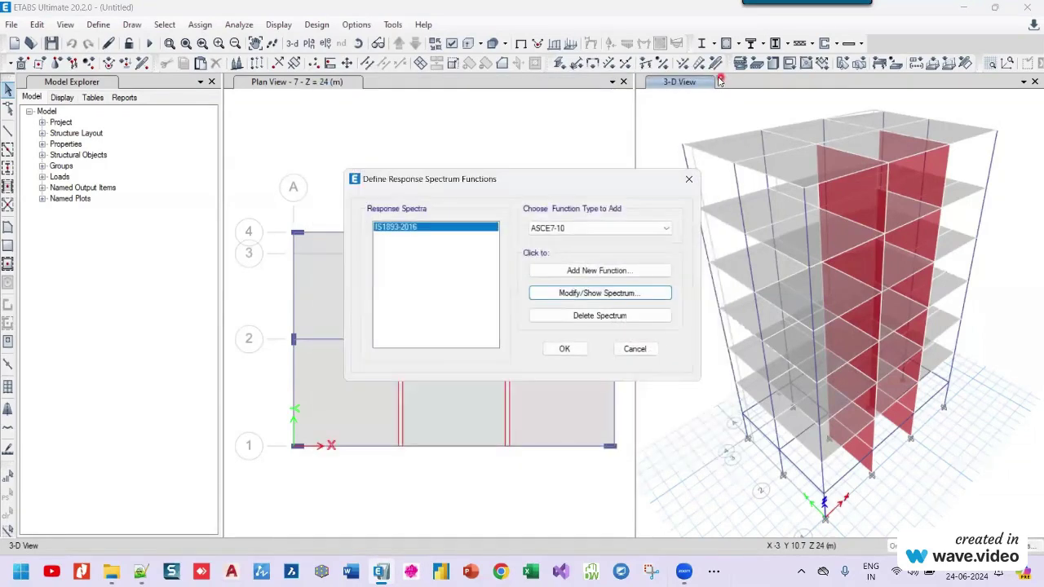
pyautogui.click(640, 348)
pyautogui.click(565, 348)
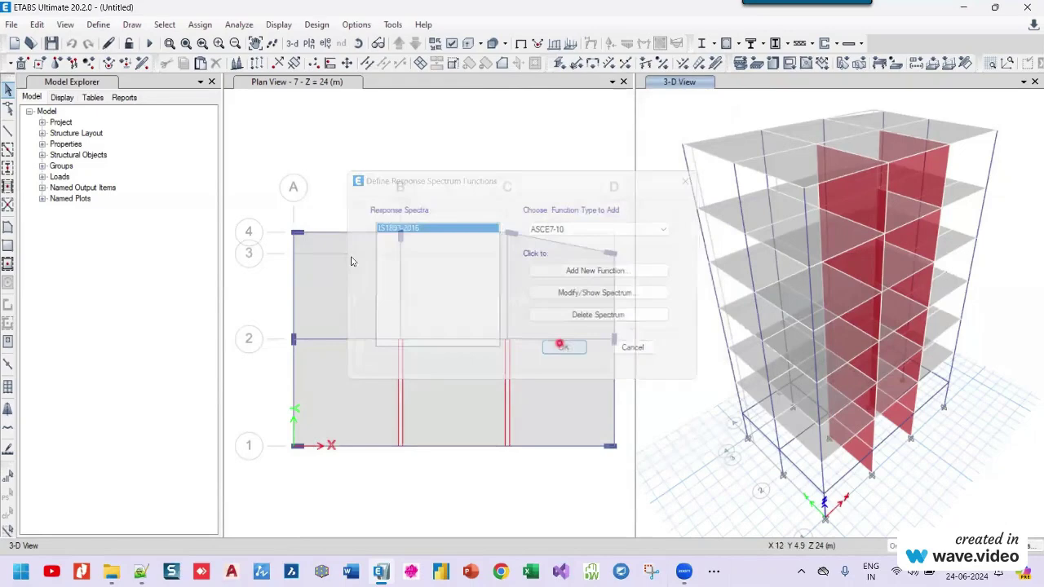
# Show MassSrc1 multipliers: DEAD 1, LIVE 0.25, LIVE>3 0.5, SIDL 1
pyautogui.click(103, 30)
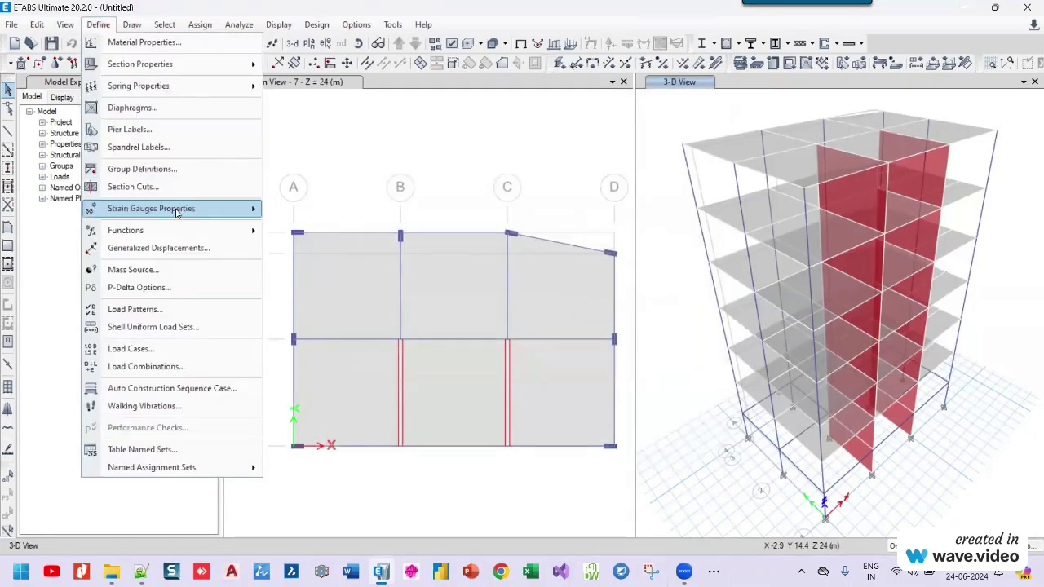
pyautogui.click(176, 274)
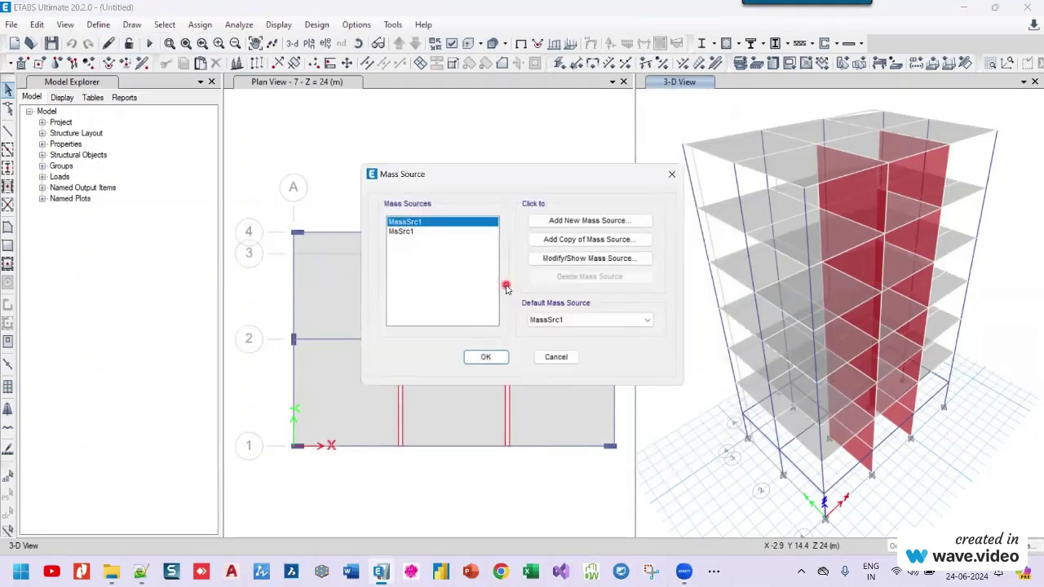
pyautogui.click(589, 260)
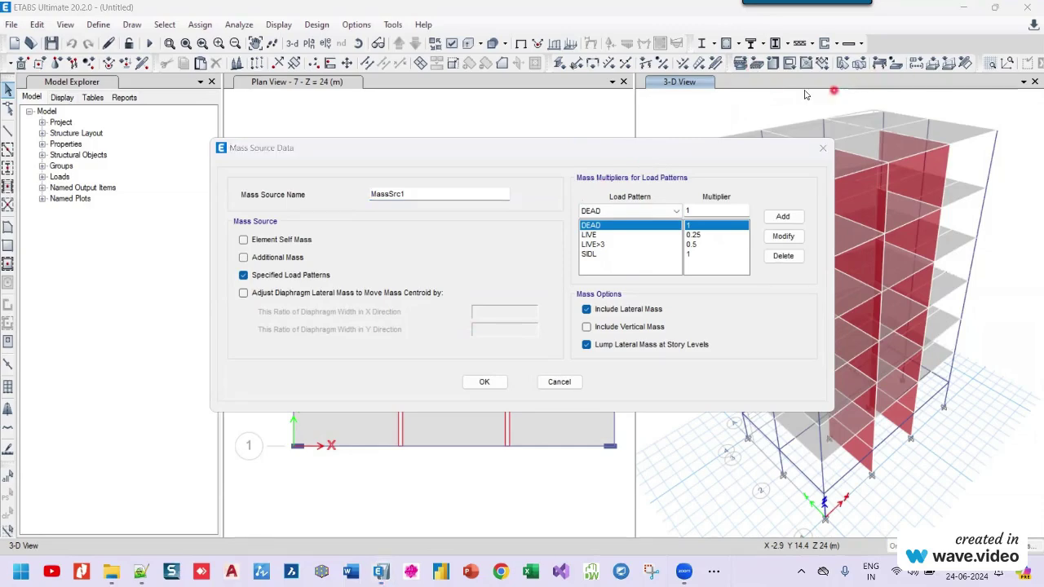
# Accept MassSrc1 and keep iterative P-Delta factors DEAD 1.2, LIVE 0.5, LIVE>3 0.5, SIDL 1.2
pyautogui.click(824, 148)
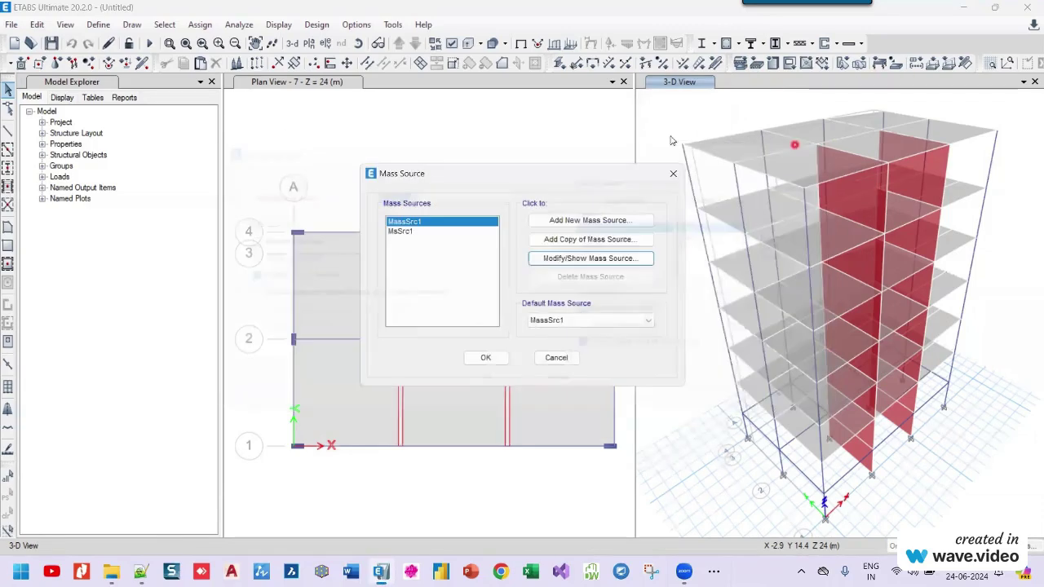
pyautogui.click(486, 358)
pyautogui.click(98, 24)
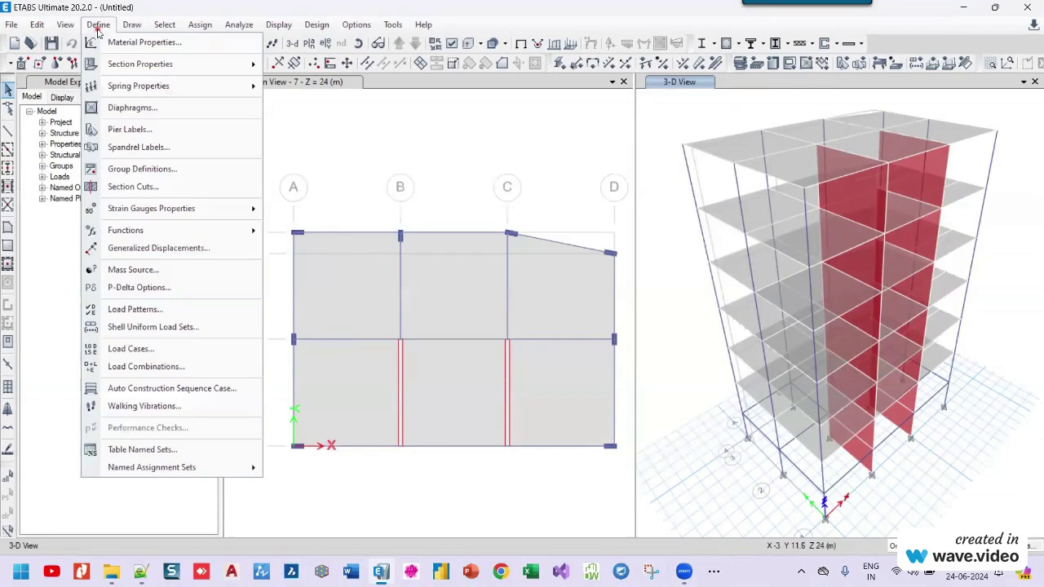
pyautogui.click(163, 287)
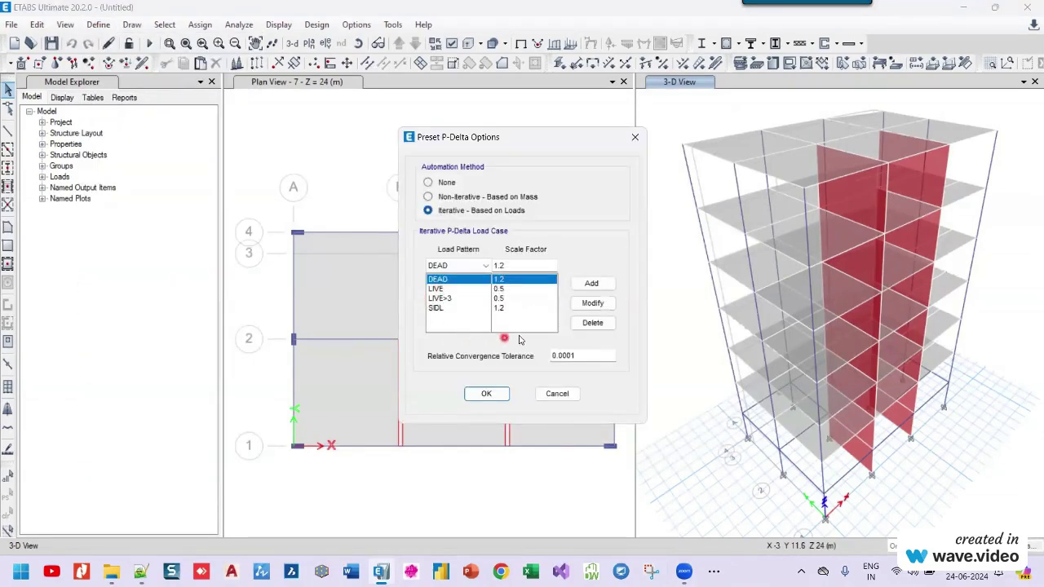
pyautogui.click(486, 394)
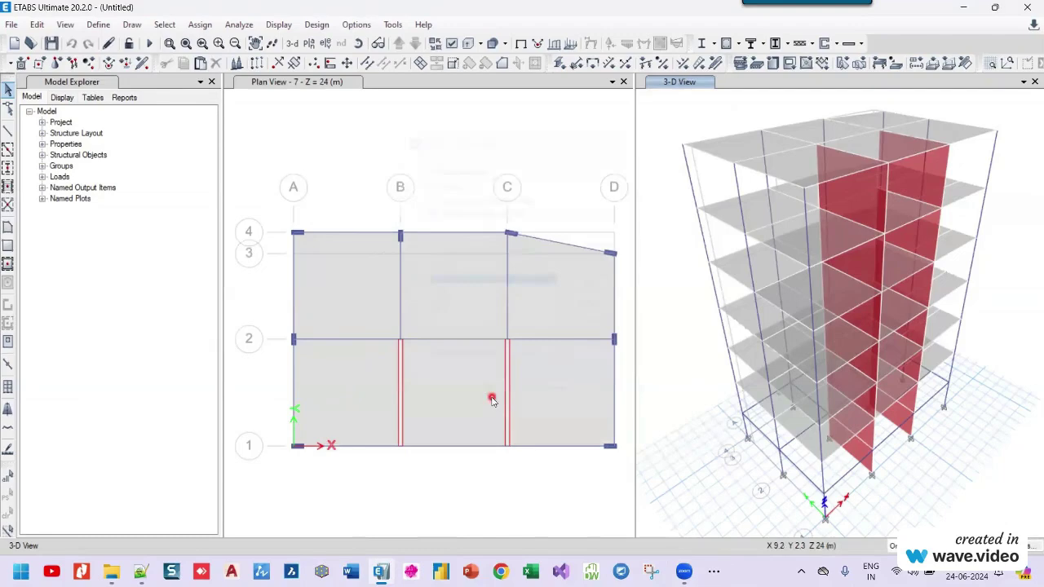
pyautogui.click(98, 24)
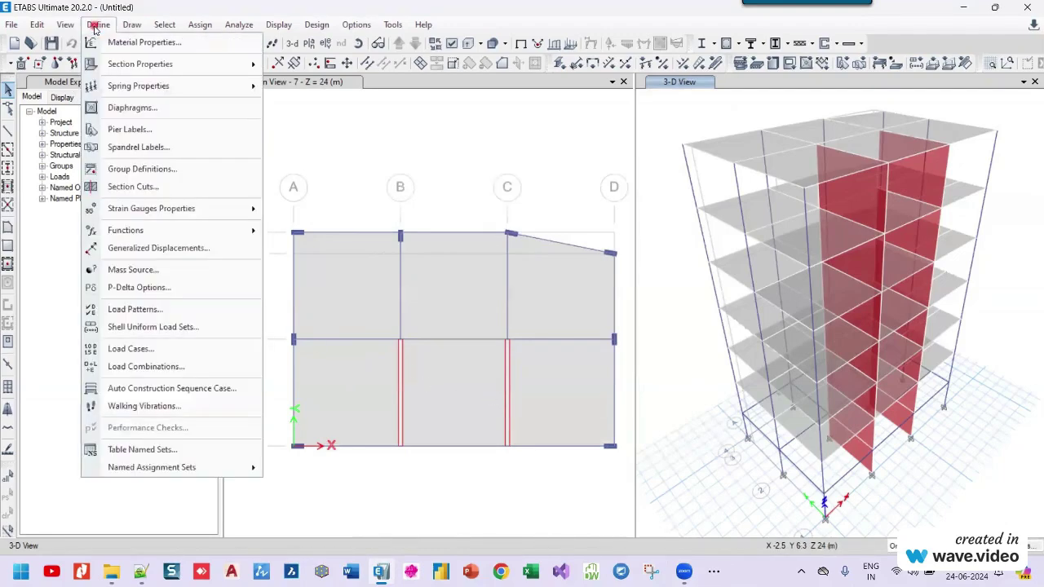
pyautogui.click(134, 310)
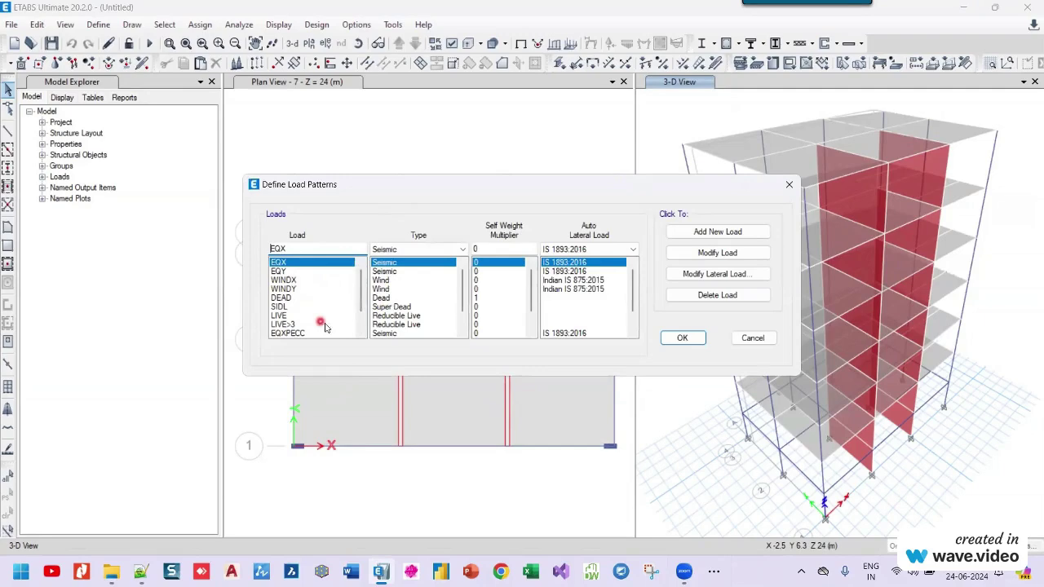
pyautogui.moveTo(360, 296)
pyautogui.scroll(-1, 360, 303)
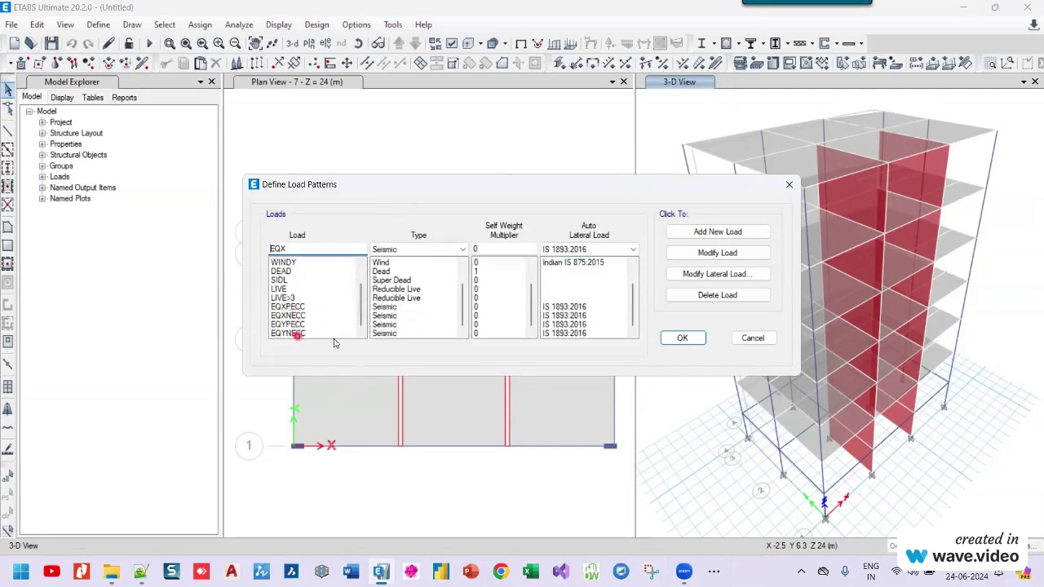
pyautogui.click(683, 339)
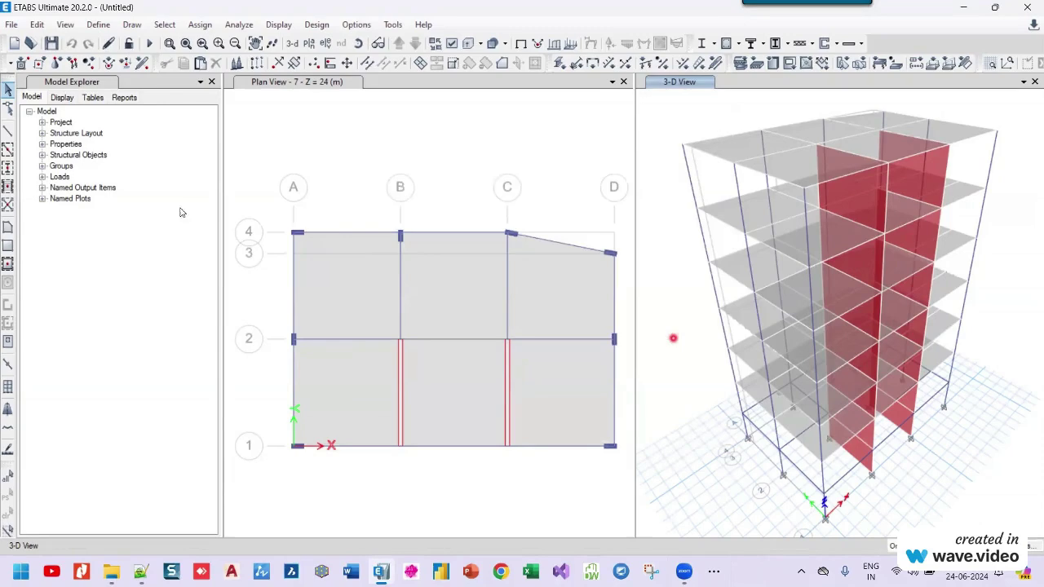
pyautogui.click(98, 24)
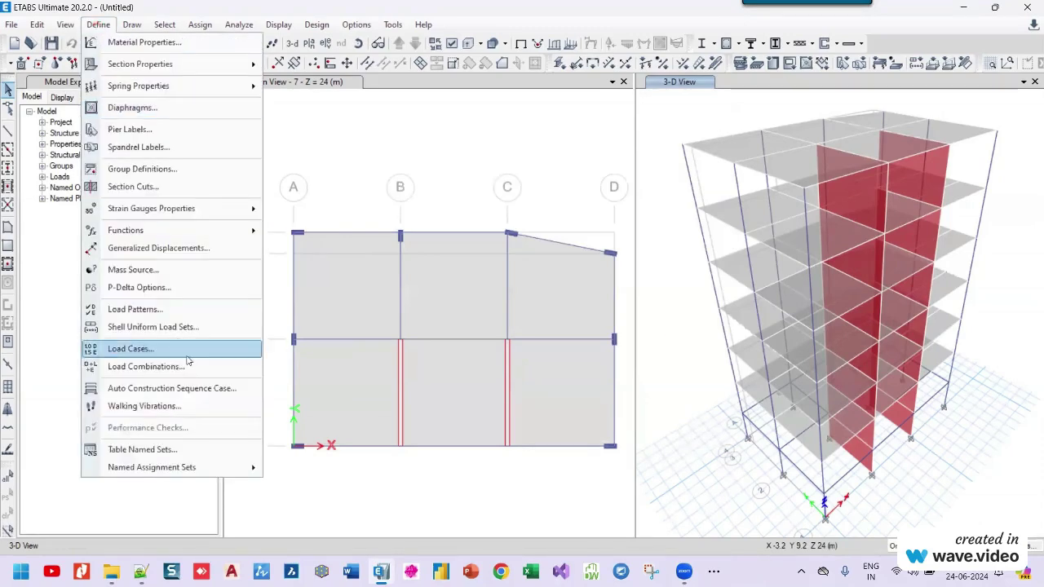
pyautogui.click(135, 366)
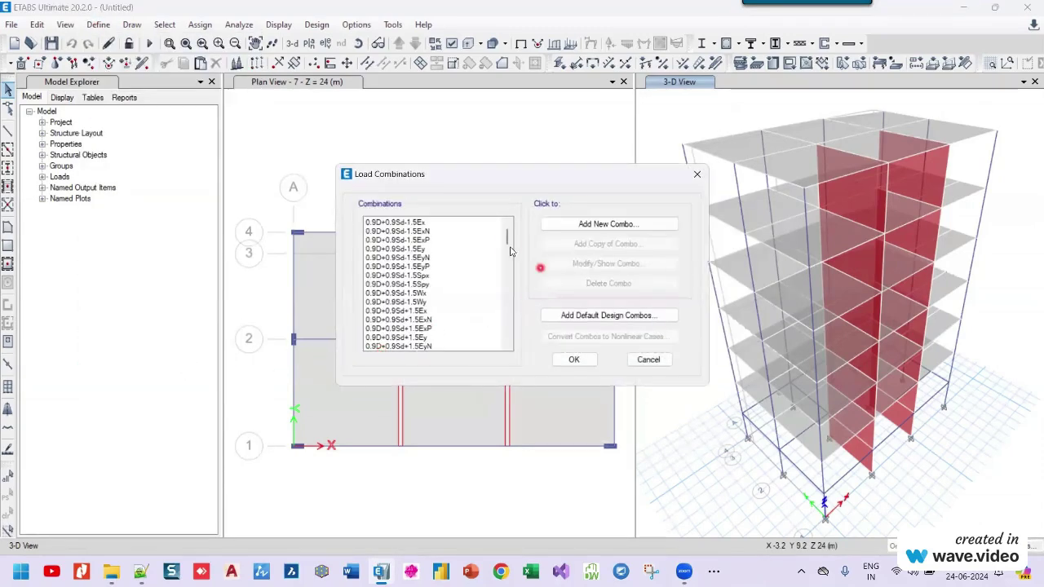
pyautogui.moveTo(506, 236)
pyautogui.mouseDown()
pyautogui.moveTo(512, 350)
pyautogui.moveTo(520, 224)
pyautogui.mouseUp()
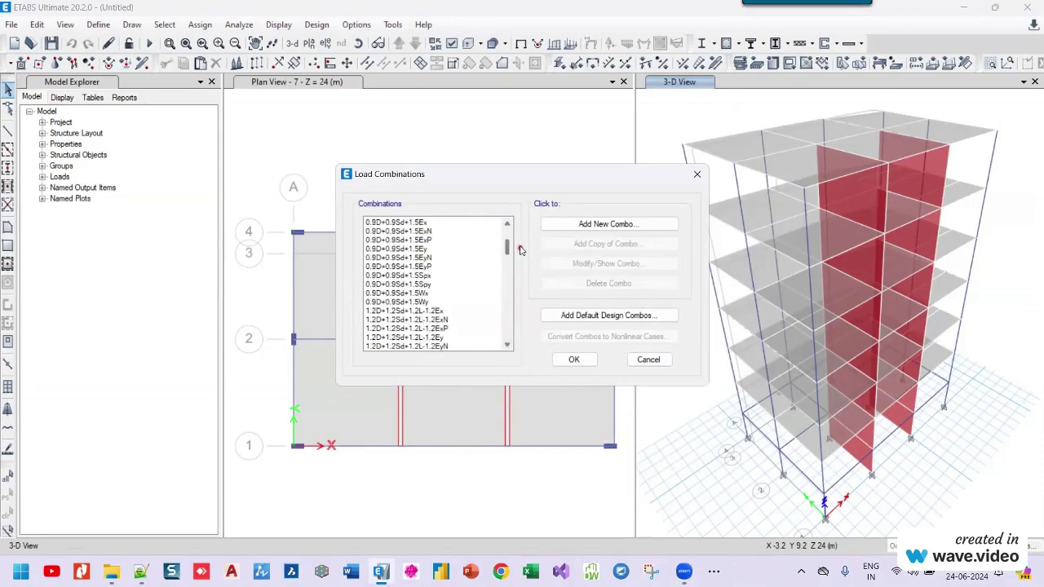
pyautogui.click(582, 363)
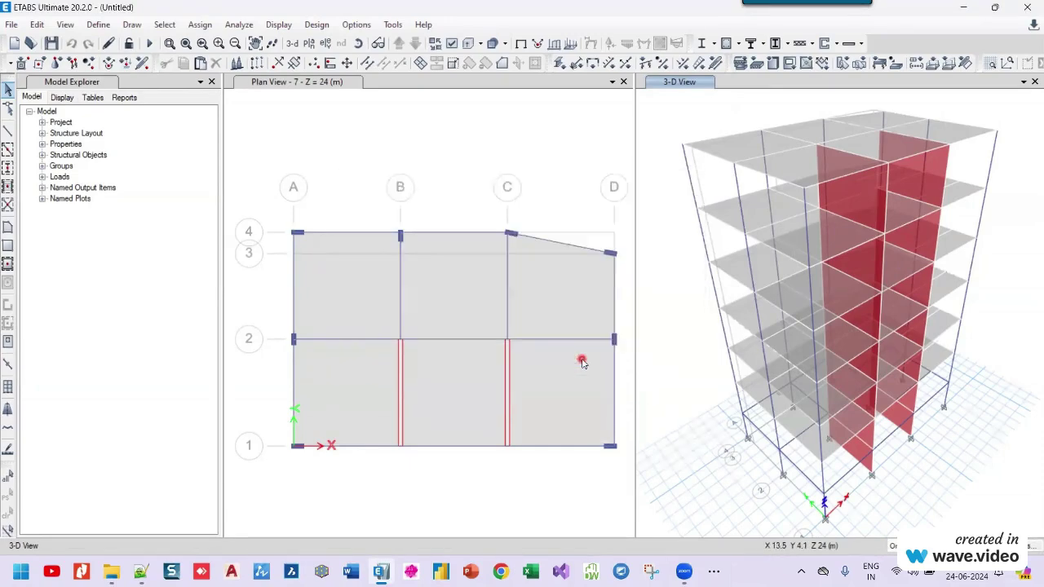
# Run Check Model with all joint, frame, shell and load checks; no warnings reported
pyautogui.click(684, 82)
pyautogui.click(239, 25)
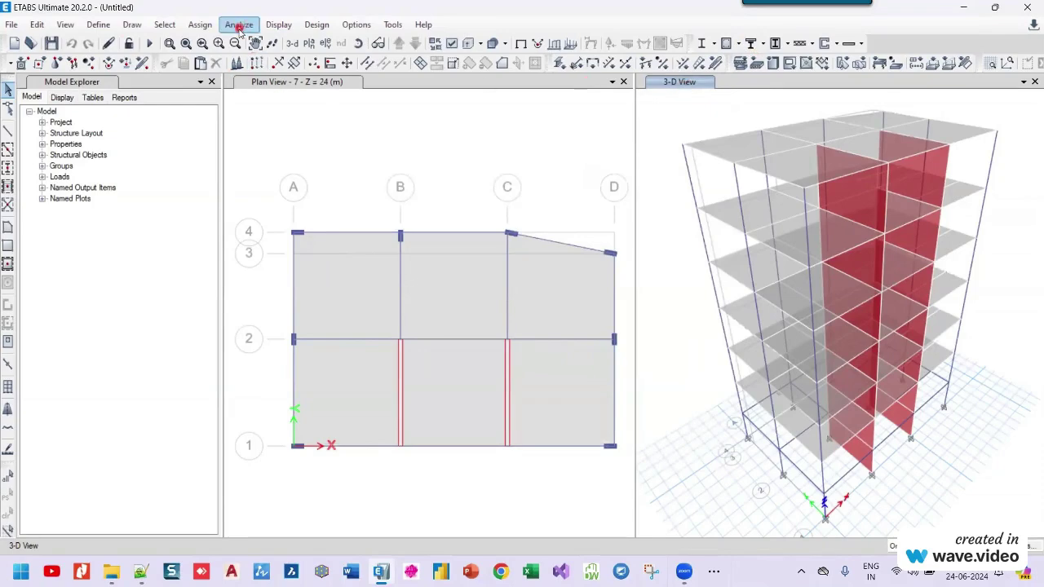
pyautogui.click(278, 62)
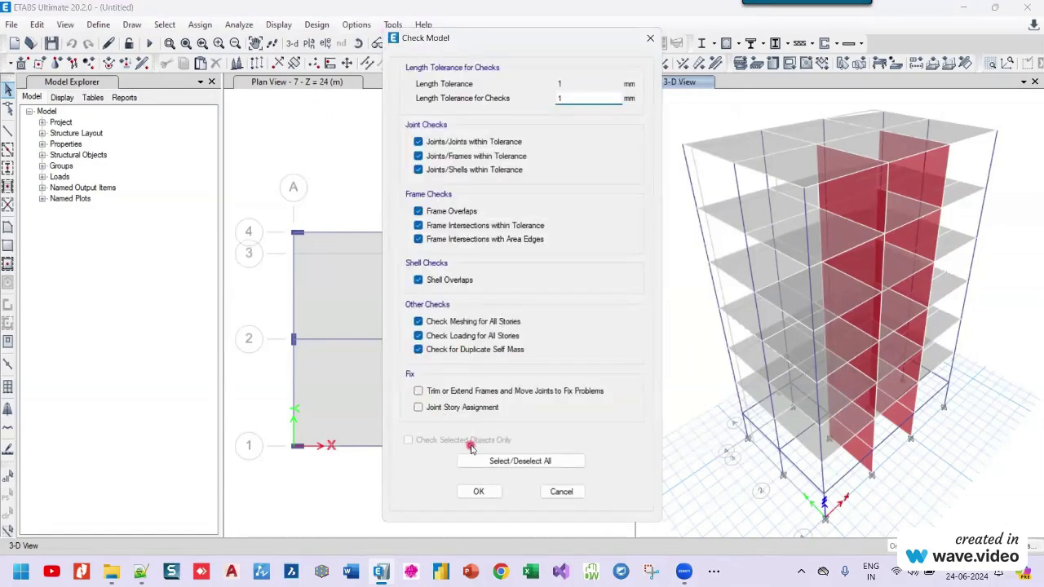
pyautogui.click(479, 492)
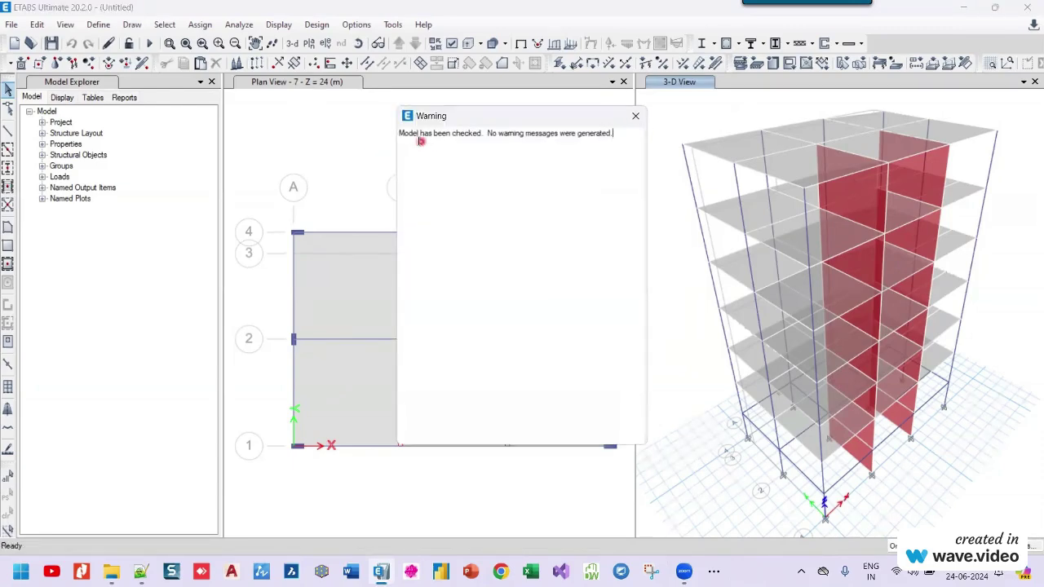
pyautogui.click(635, 116)
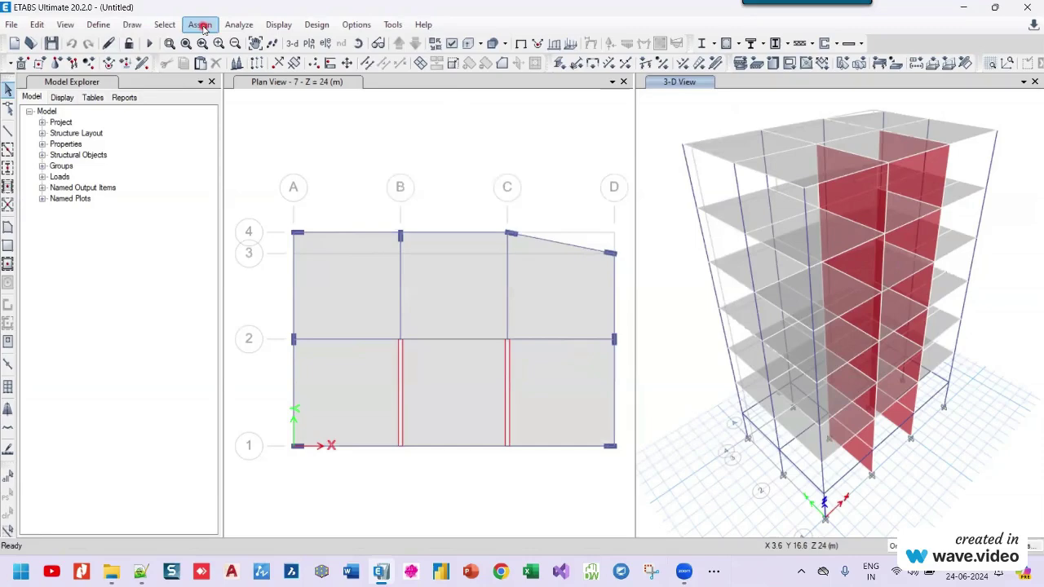
# Run the analysis, overwriting Recording_Frame.EDB, to show EQX displacements (max 62.871 mm)
pyautogui.click(236, 26)
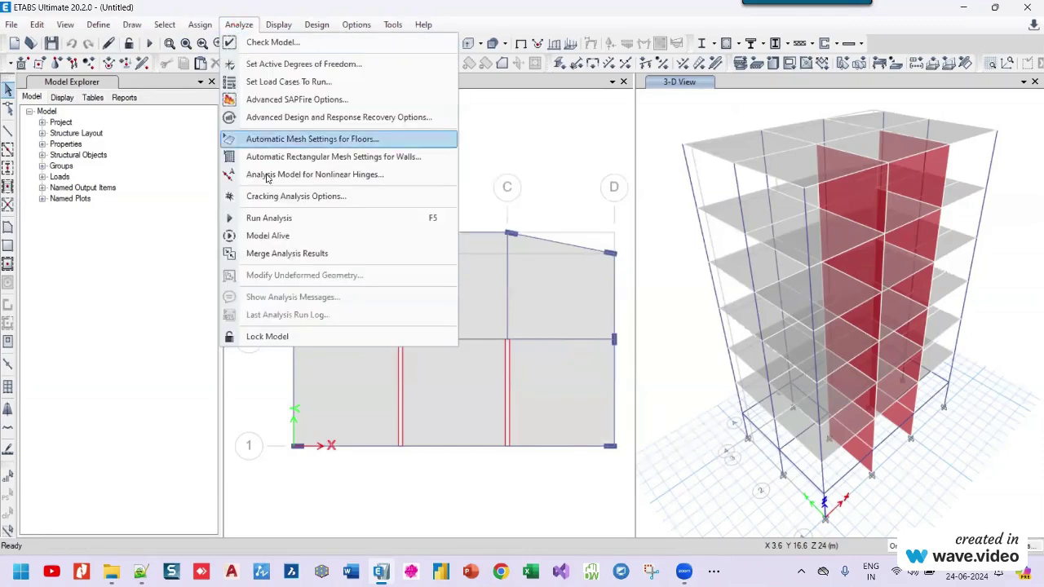
pyautogui.click(288, 219)
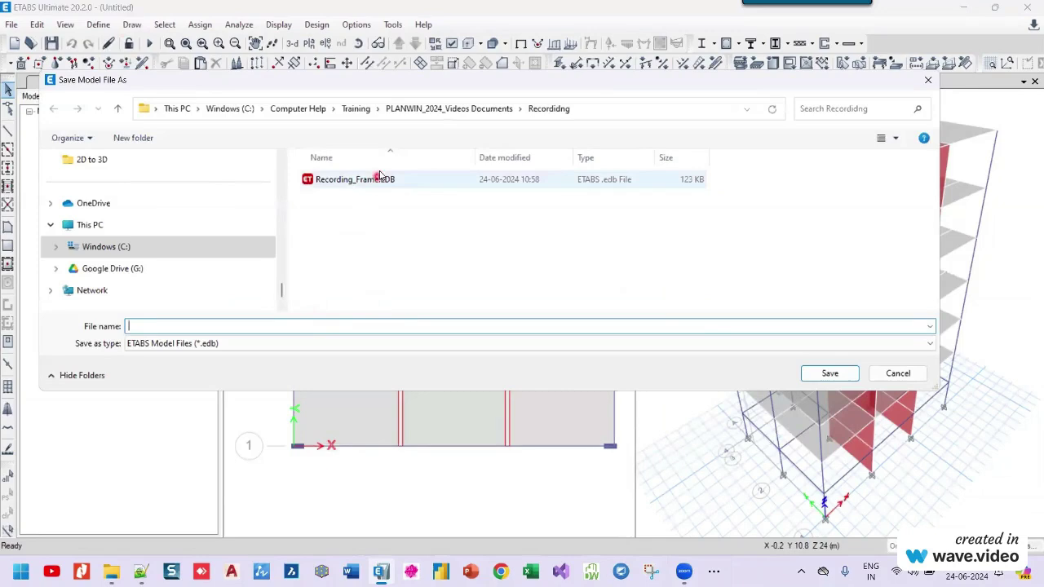
pyautogui.click(379, 178)
pyautogui.click(830, 373)
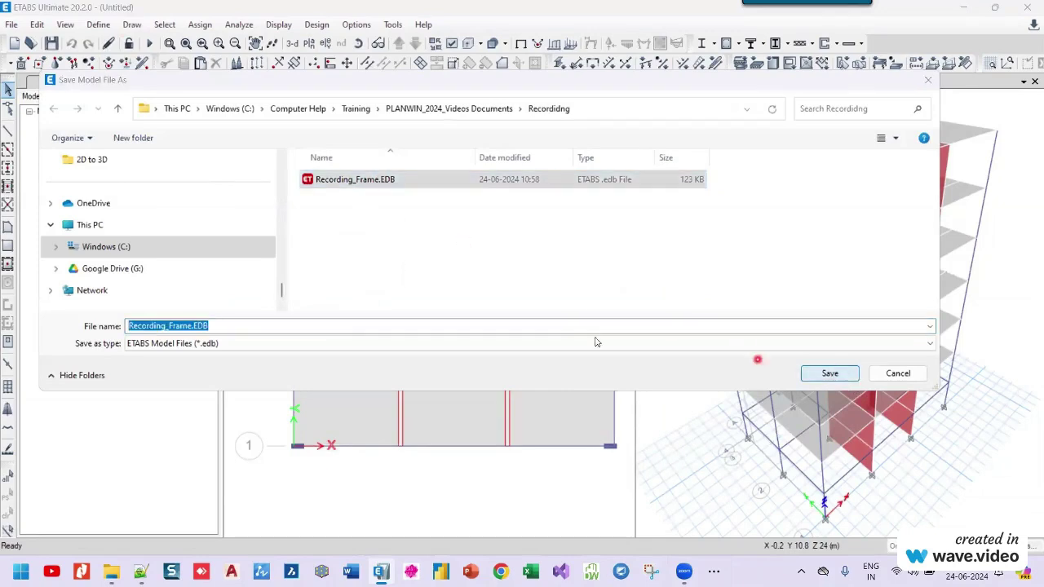
pyautogui.click(554, 285)
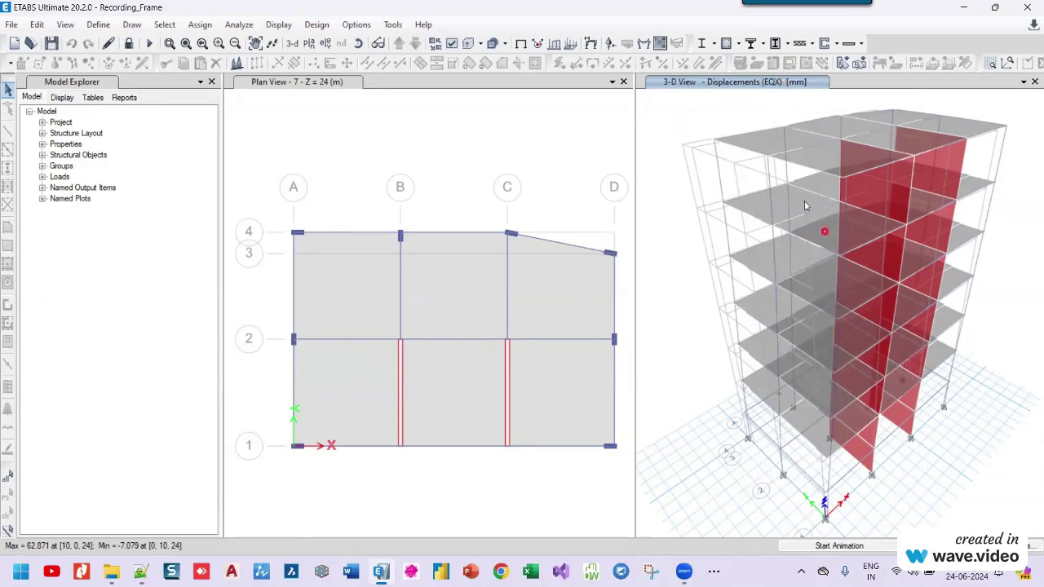
# Cycle displacements through EQY, WINDX, WINDY, DEAD, SIDL, LIVE and LIVE>3
pyautogui.press('Right')
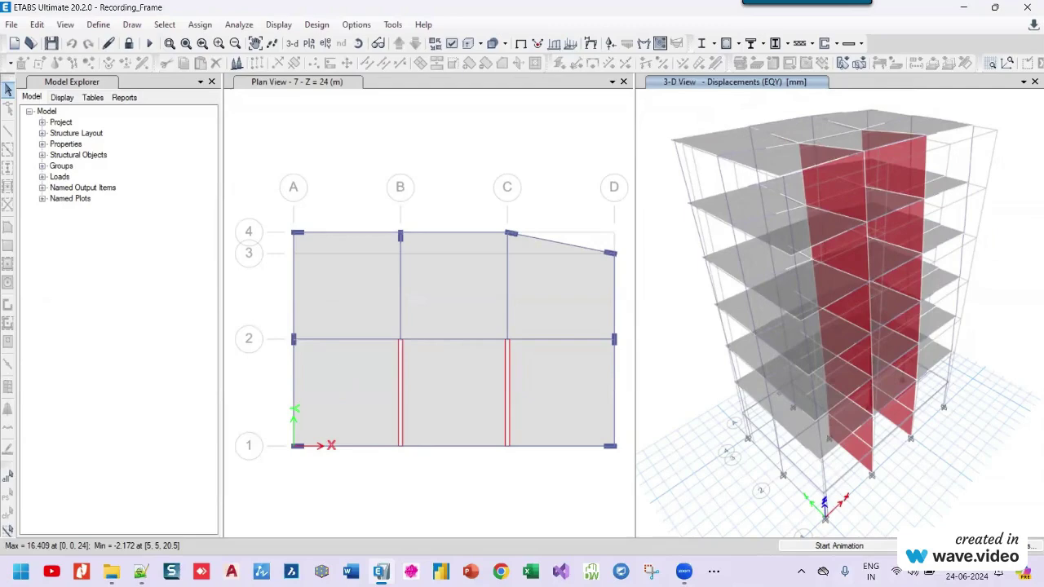
pyautogui.press('Right')
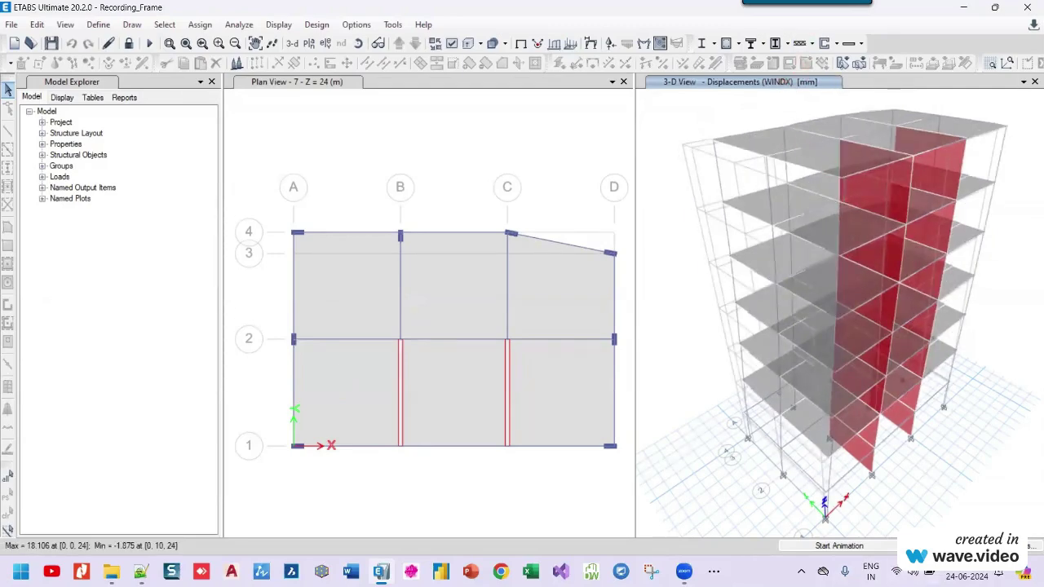
pyautogui.press('Right')
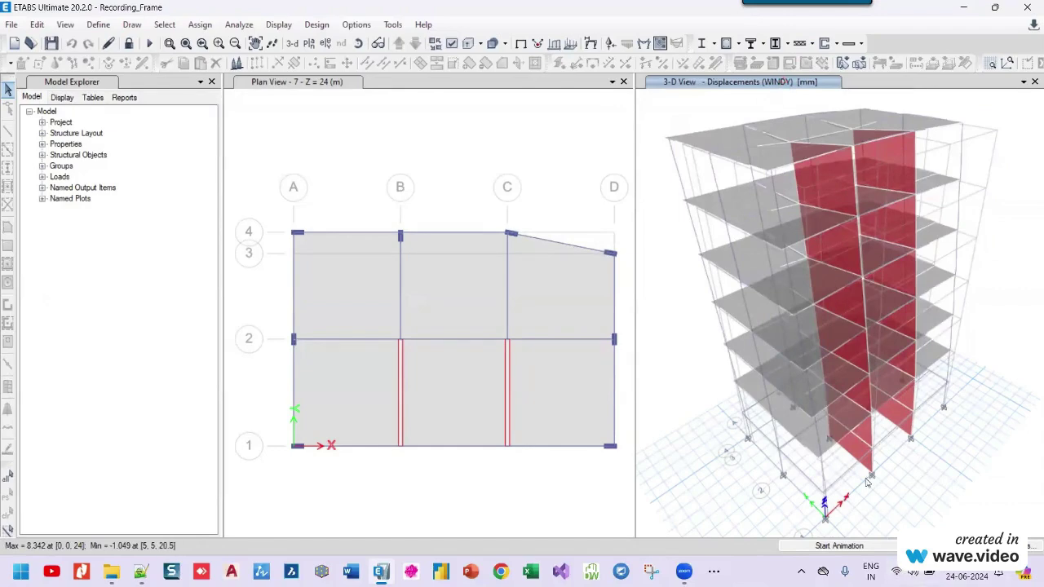
pyautogui.press('Right')
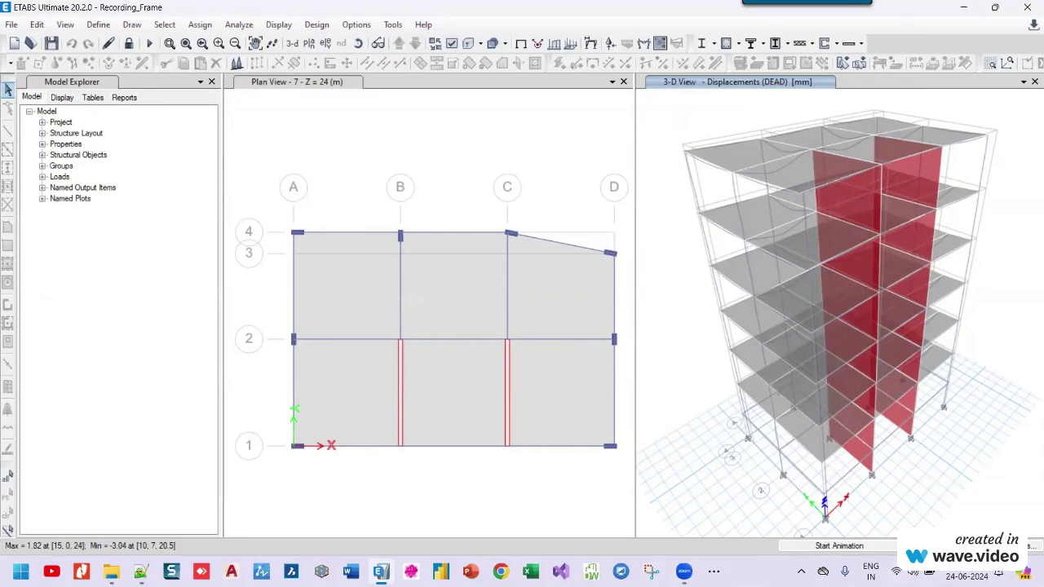
pyautogui.press('Right')
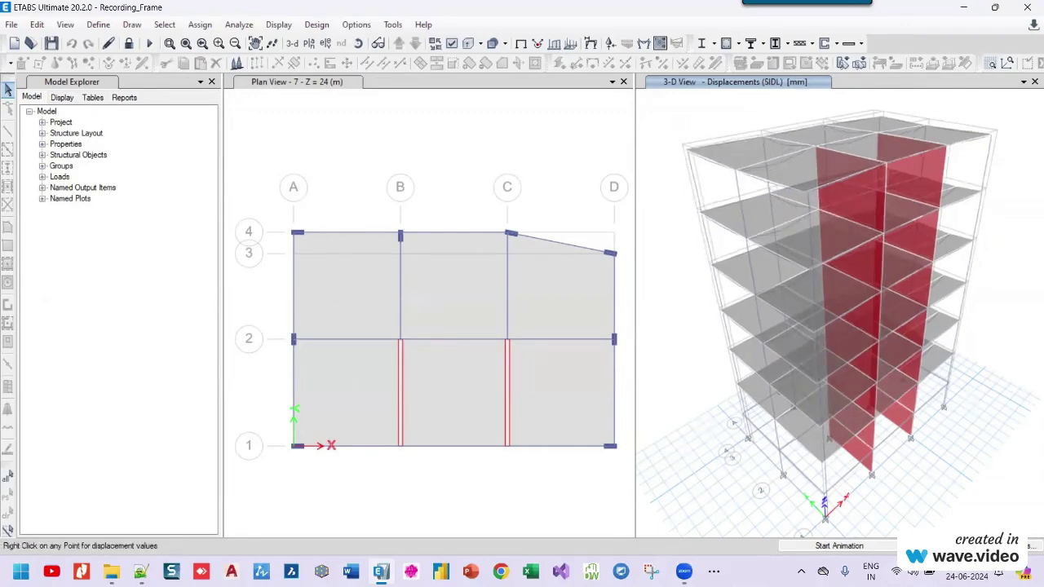
pyautogui.press('Right')
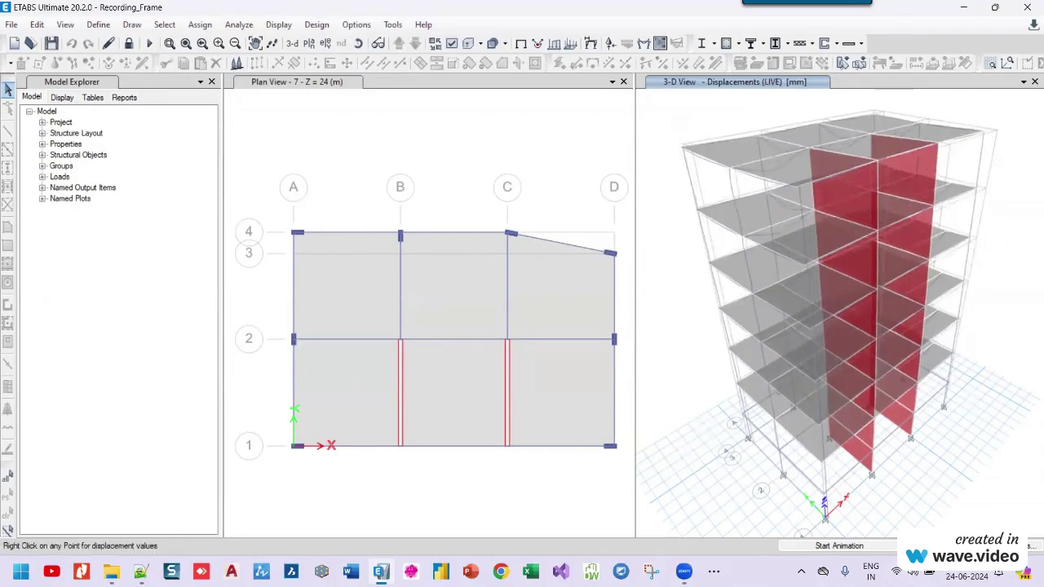
pyautogui.press('Right')
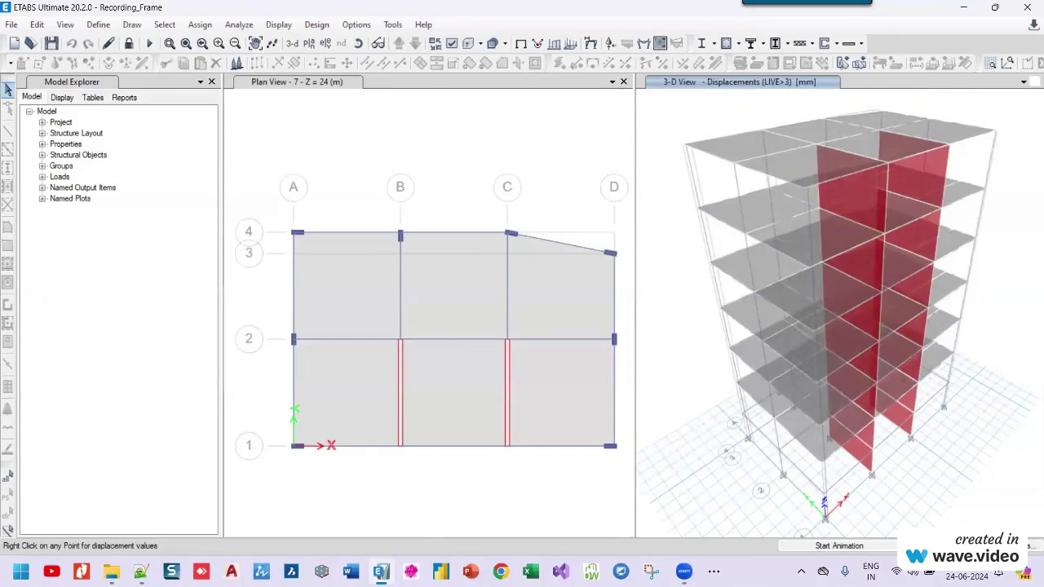